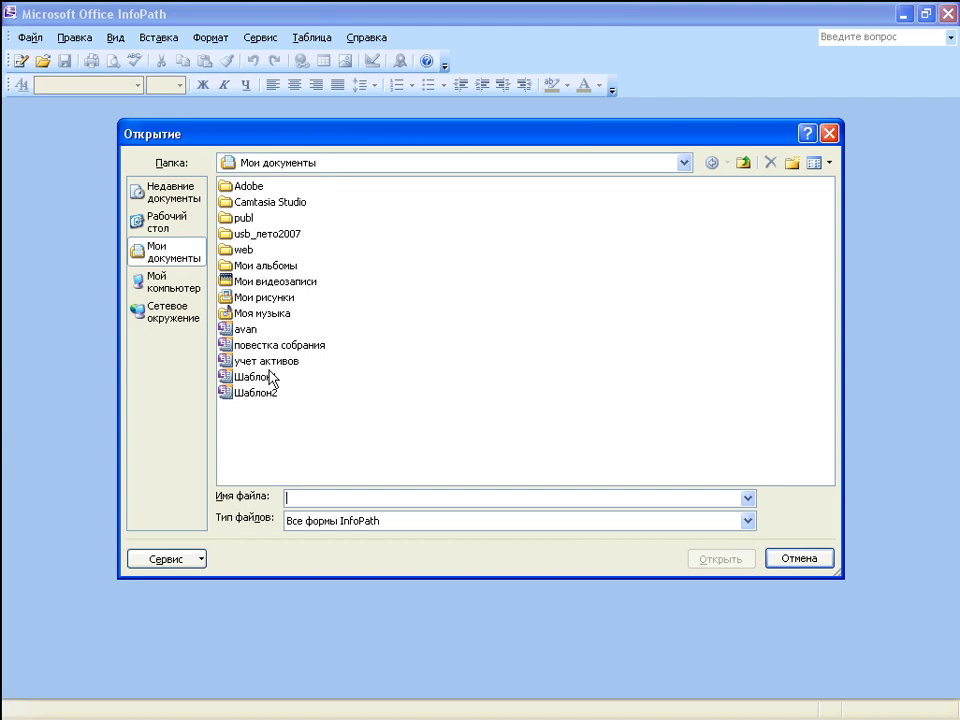
Open the form template учет активов from Мои документы and start sending the form as an e-mail message.
{"action": "left_click", "coordinate": [270, 362]}
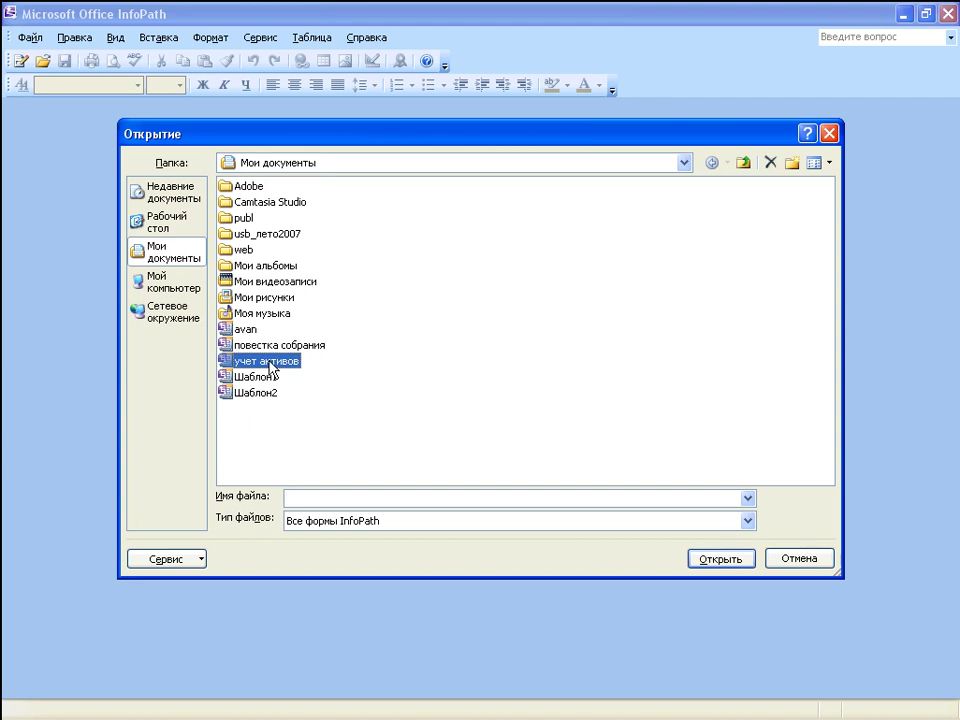
{"action": "double_click", "coordinate": [270, 362]}
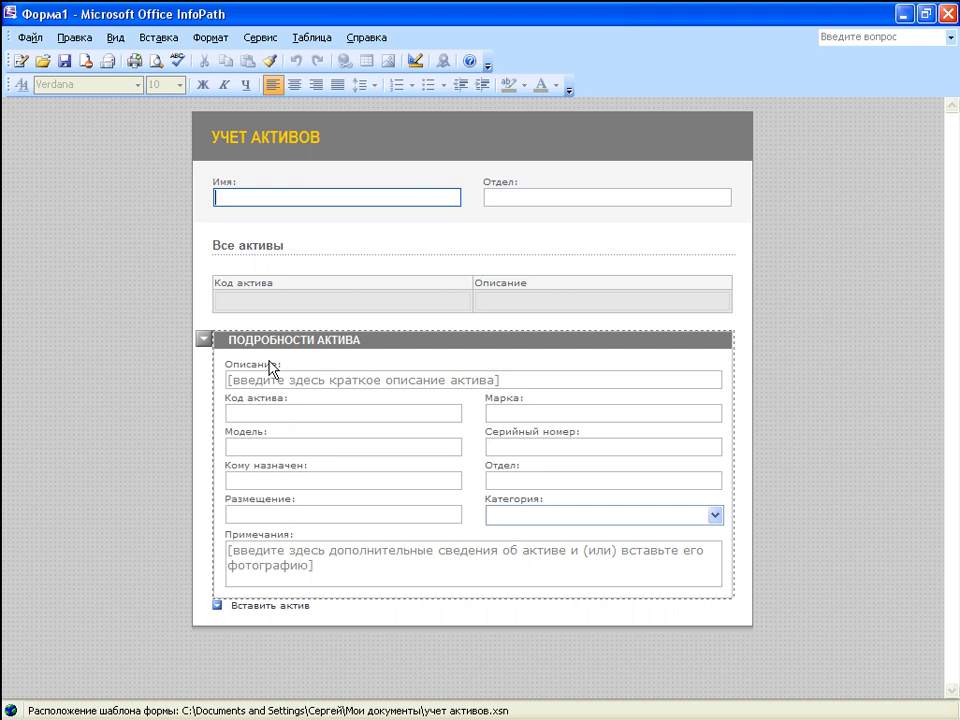
{"action": "left_click", "coordinate": [36, 37]}
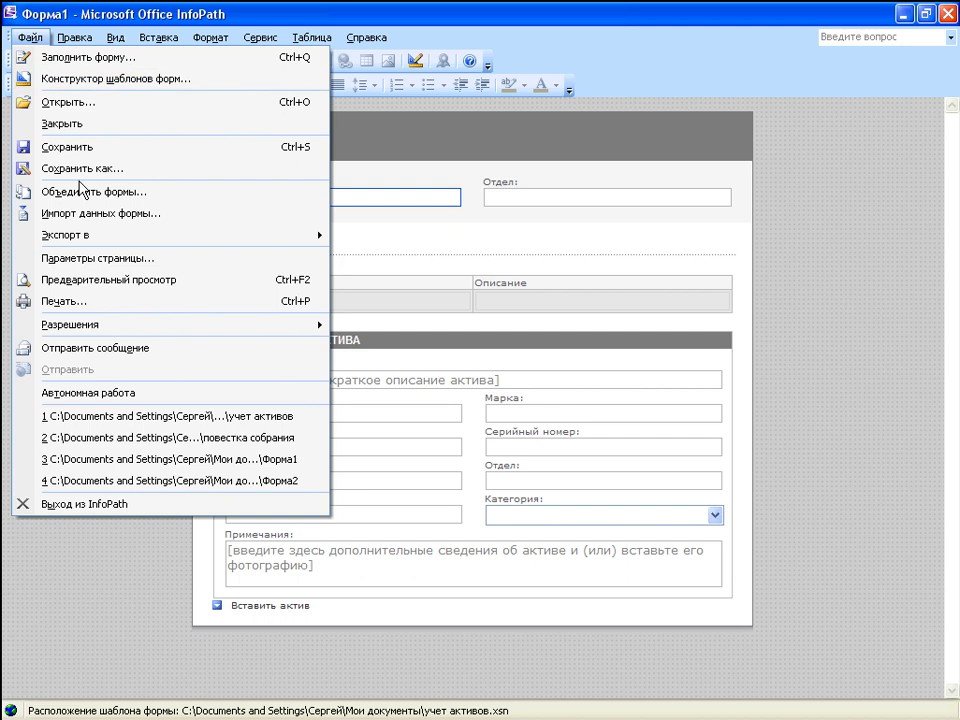
{"action": "left_click", "coordinate": [125, 350]}
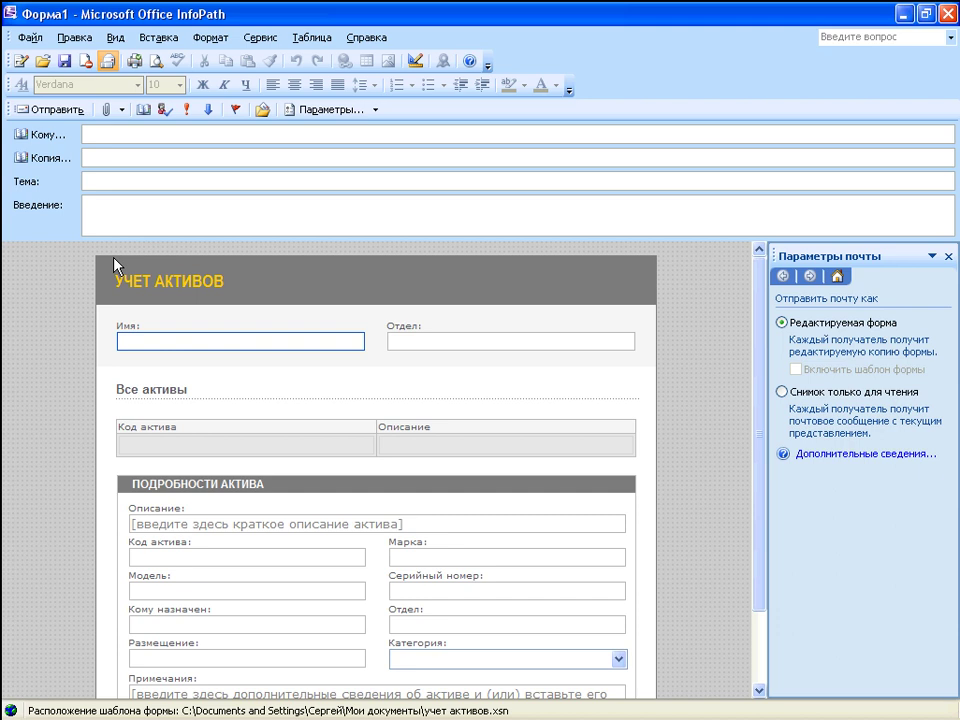
View the address book contacts for the Кому and Копия recipients without choosing anyone, and dismiss the personal folders password prompt.
{"action": "left_click", "coordinate": [33, 136]}
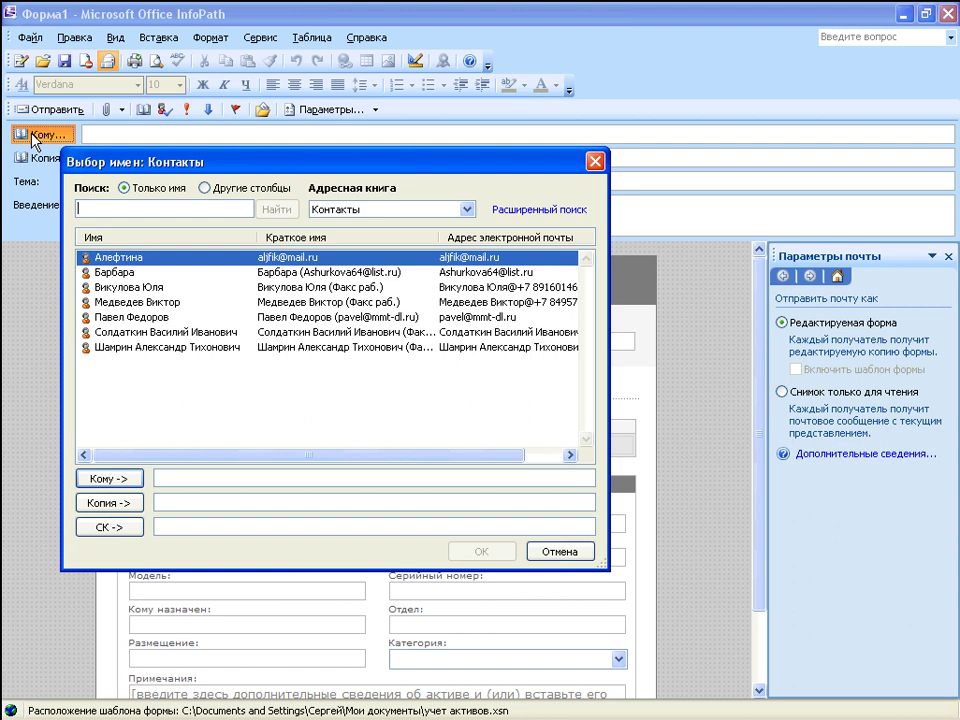
{"action": "left_click", "coordinate": [594, 161]}
{"action": "left_click", "coordinate": [45, 158]}
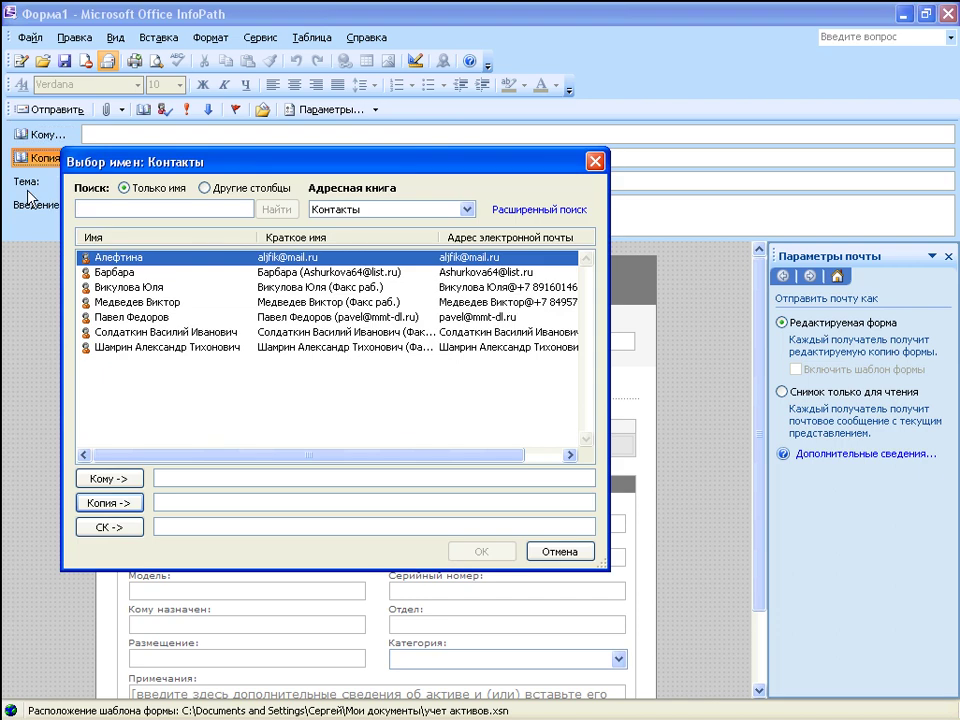
{"action": "left_click", "coordinate": [594, 162]}
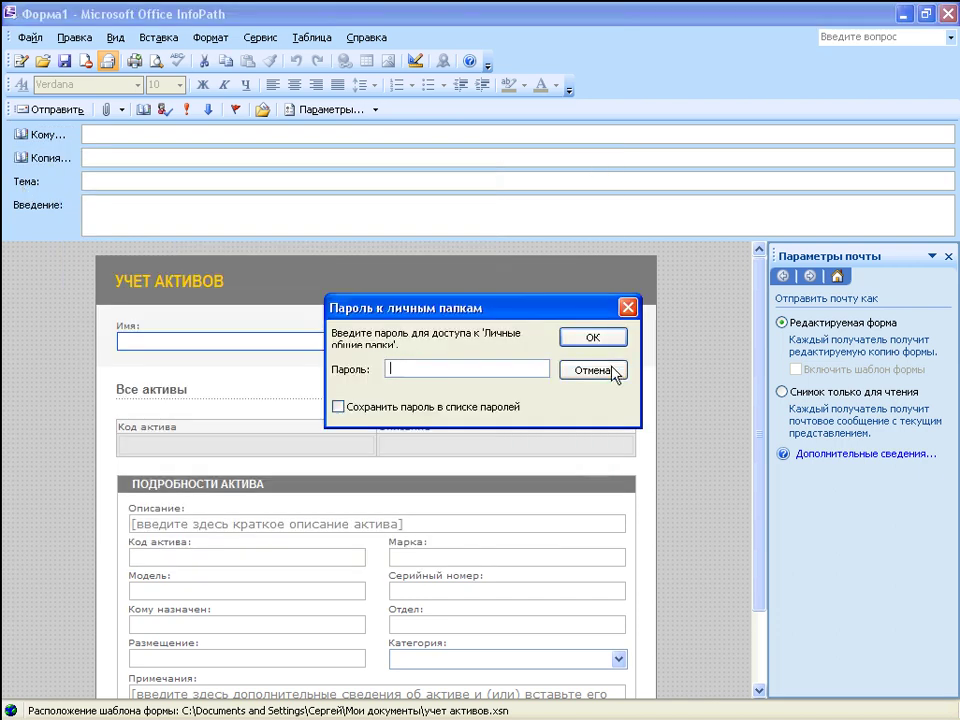
{"action": "left_click", "coordinate": [613, 372]}
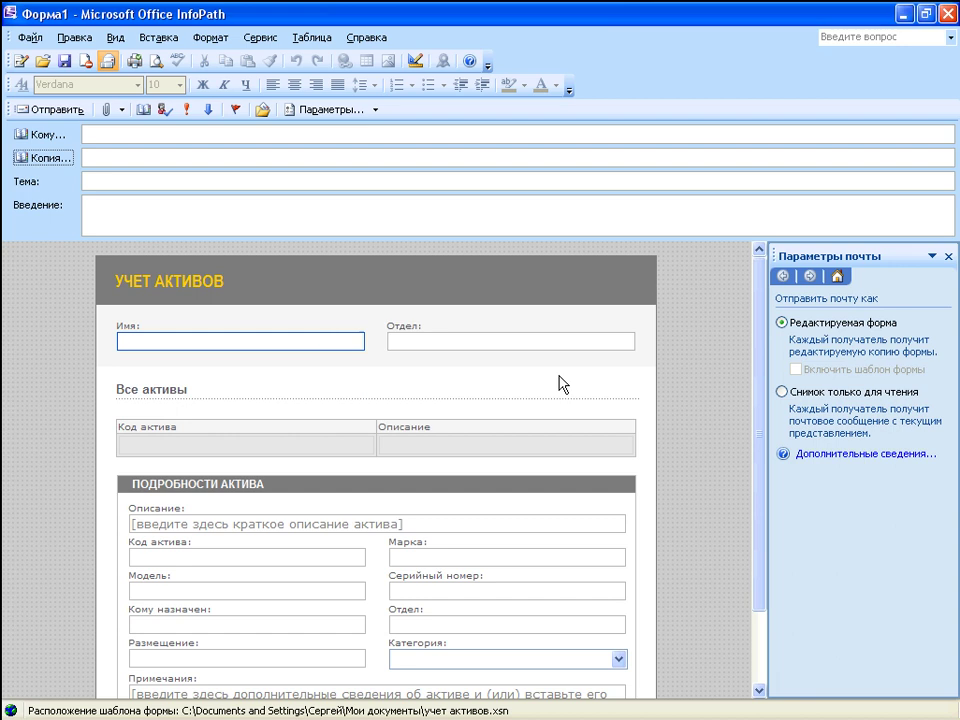
Enter the recipient's e-mail, the subject "учет активов" and the introduction "Необходимо заполнить форму!", and send the form.
{"action": "left_click", "coordinate": [106, 134]}
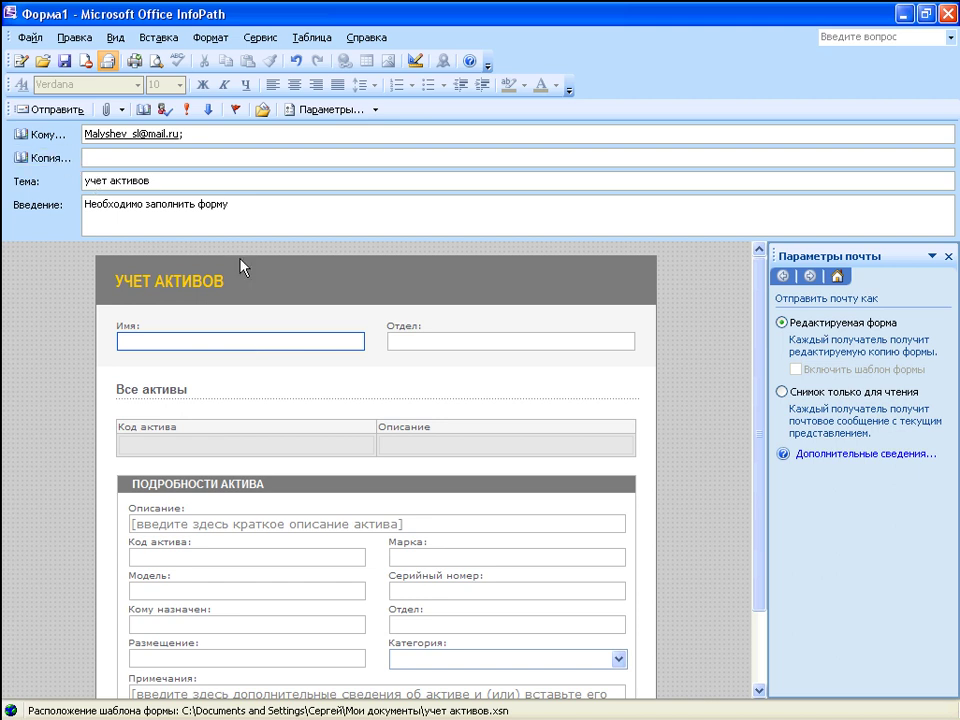
{"action": "type", "text": "!"}
{"action": "left_click", "coordinate": [50, 112]}
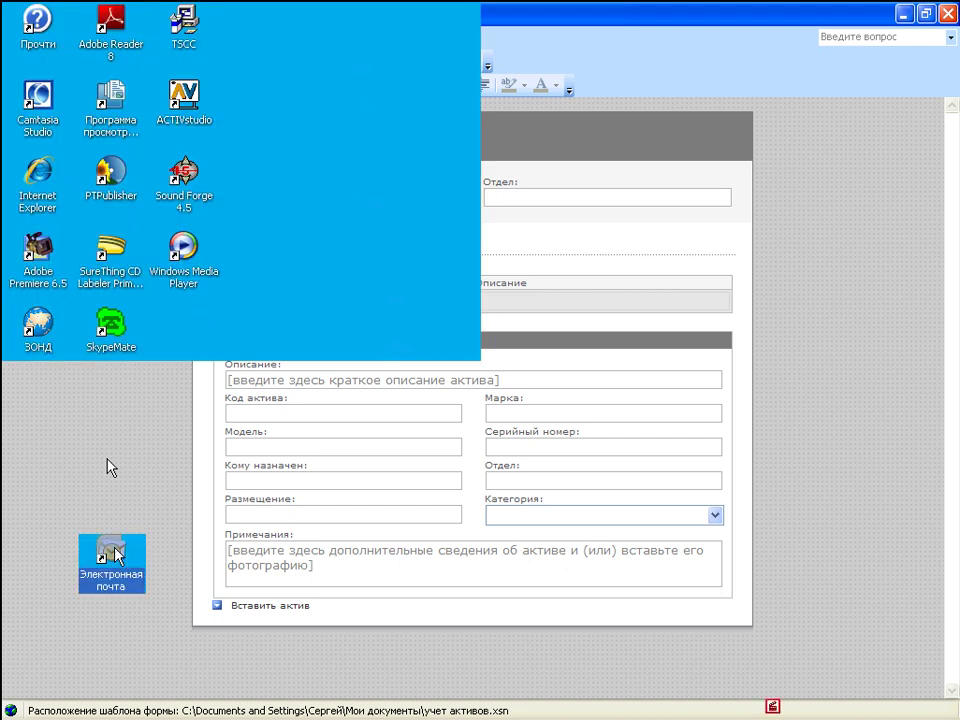
Switch to Outlook, cancel the personal folders password request and open the received message "учет активов".
{"action": "double_click", "coordinate": [112, 556]}
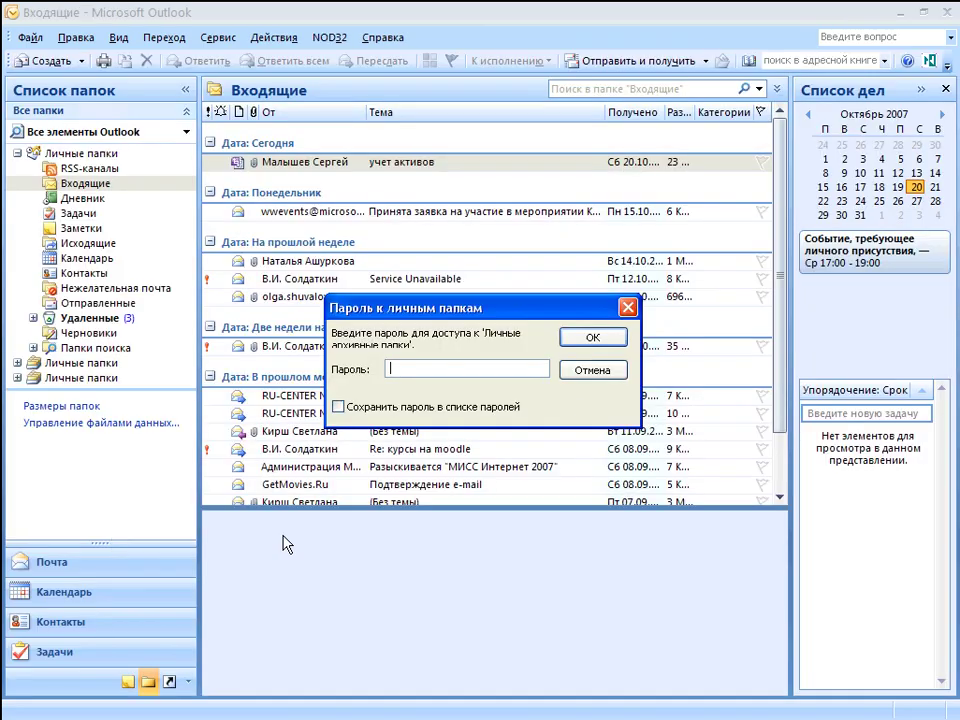
{"action": "left_click", "coordinate": [592, 370]}
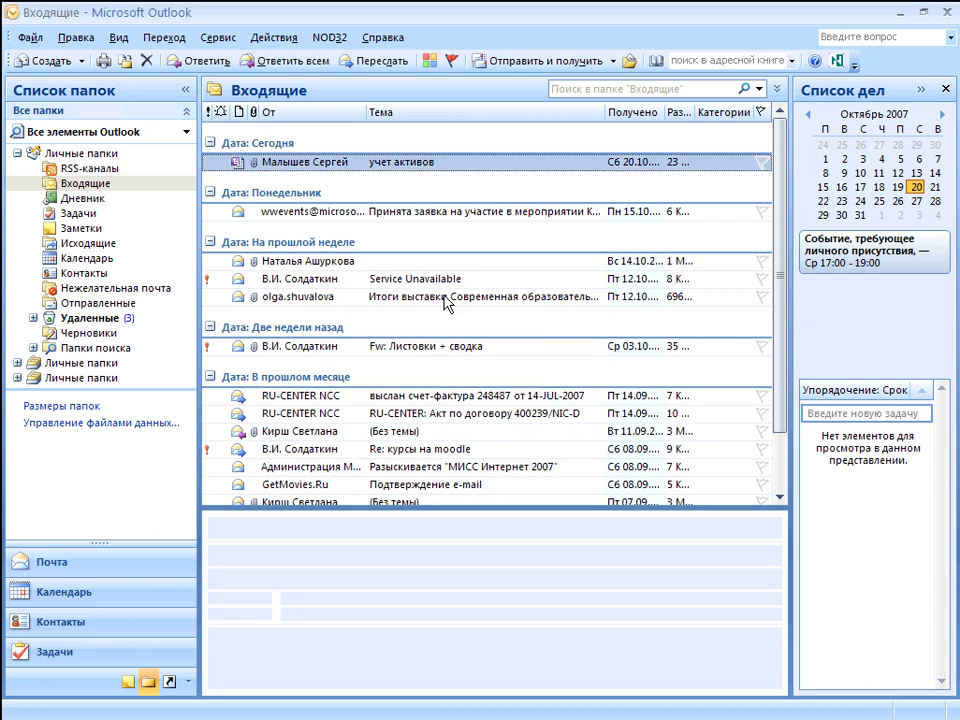
{"action": "double_click", "coordinate": [450, 164]}
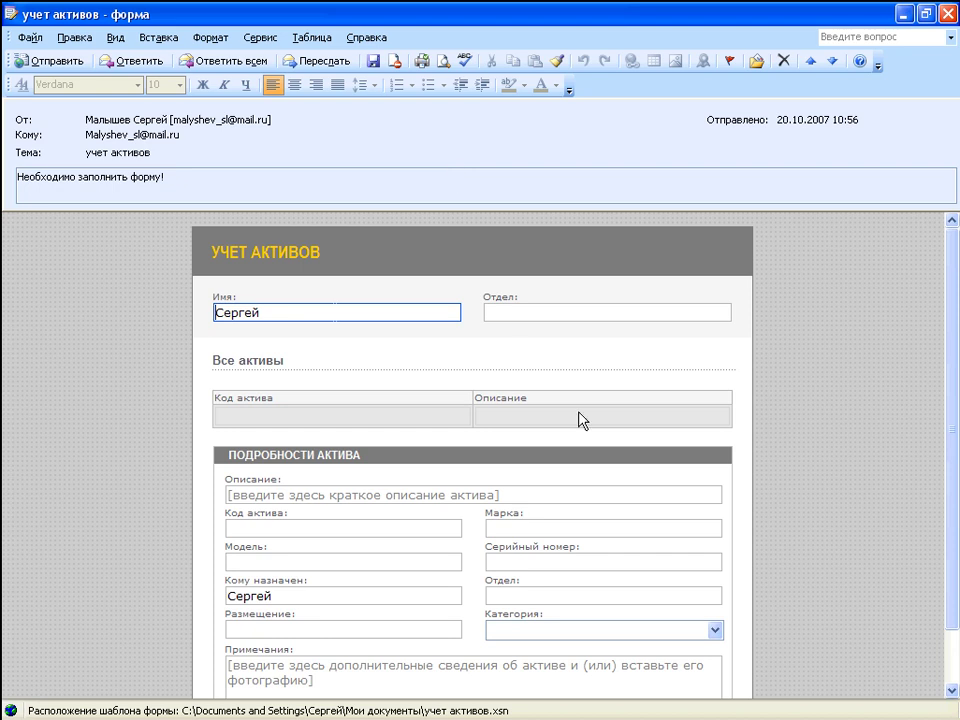
Fill in the department as Ю-34 and the asset code as 657564, and close the form saving the changes.
{"action": "left_click", "coordinate": [495, 312]}
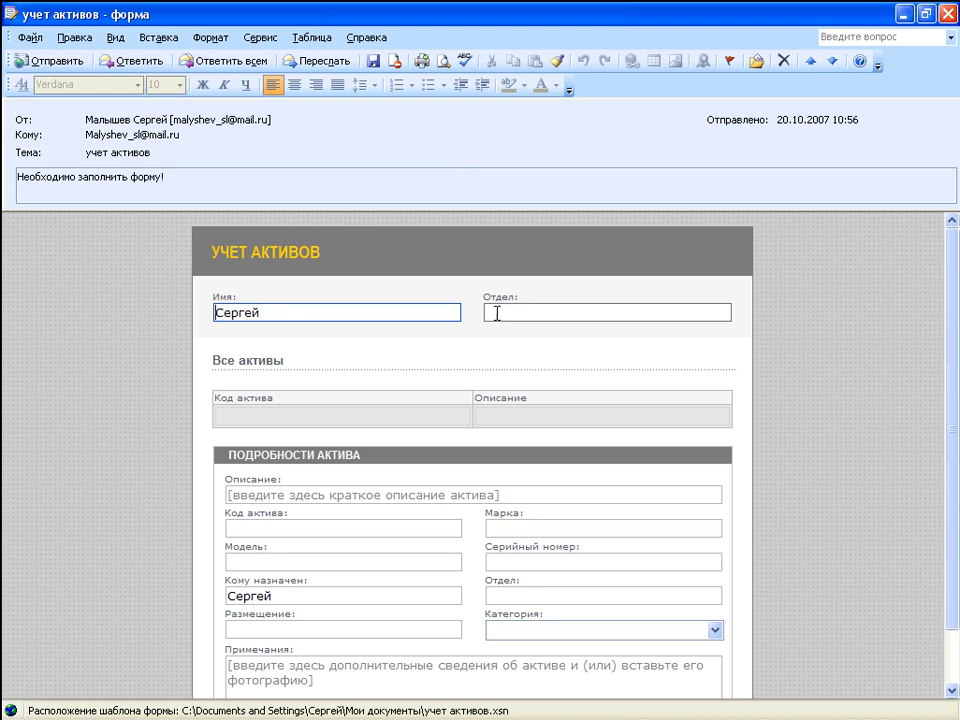
{"action": "type", "text": "Ю-34"}
{"action": "left_click", "coordinate": [266, 417]}
{"action": "type", "text": "657564"}
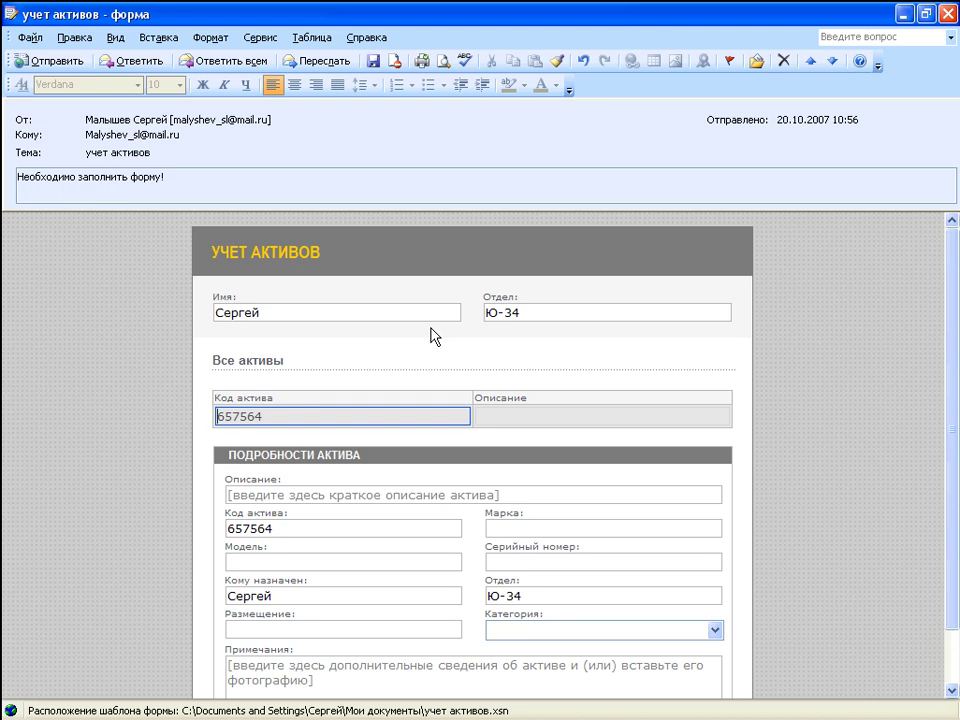
{"action": "left_click", "coordinate": [949, 14]}
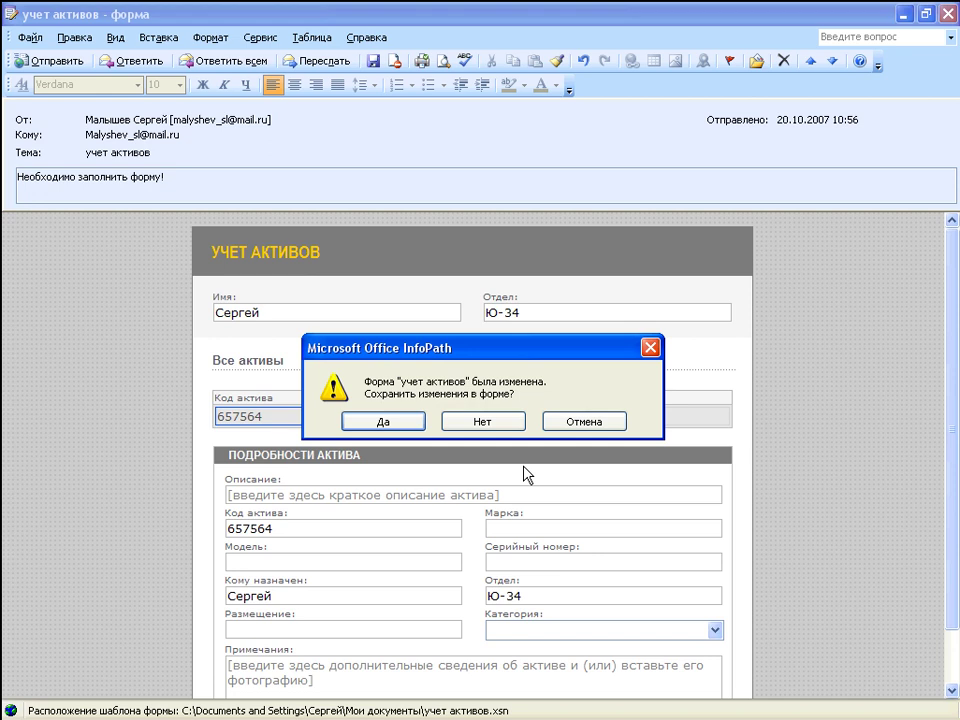
{"action": "left_click", "coordinate": [381, 422]}
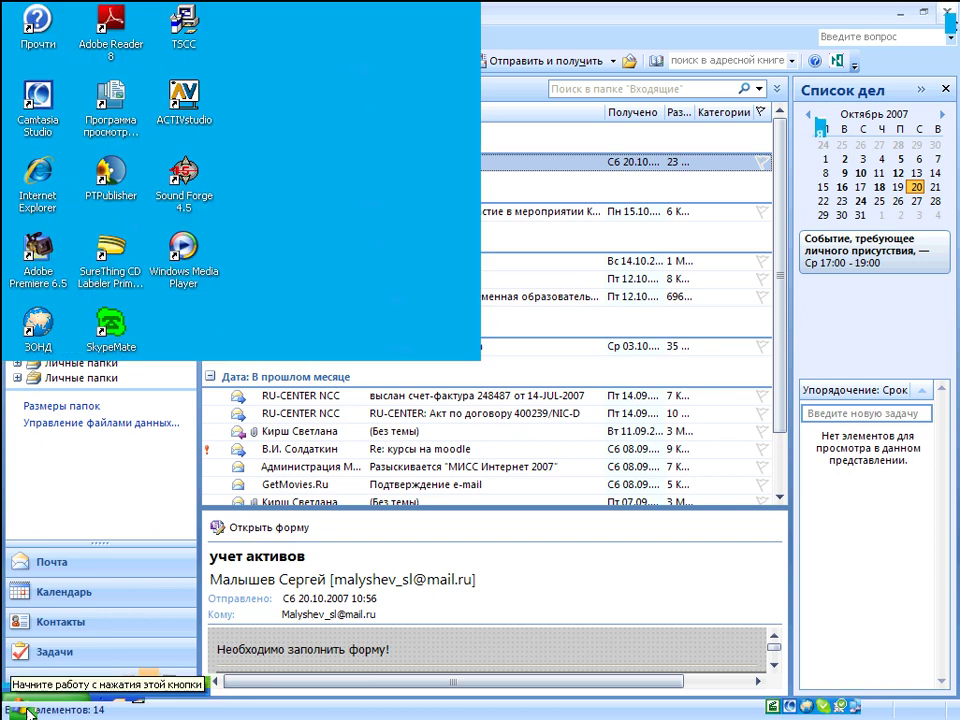
Start InfoPath and open the form template учет активов from Мои документы.
{"action": "left_click", "coordinate": [38, 707]}
{"action": "left_click", "coordinate": [85, 450]}
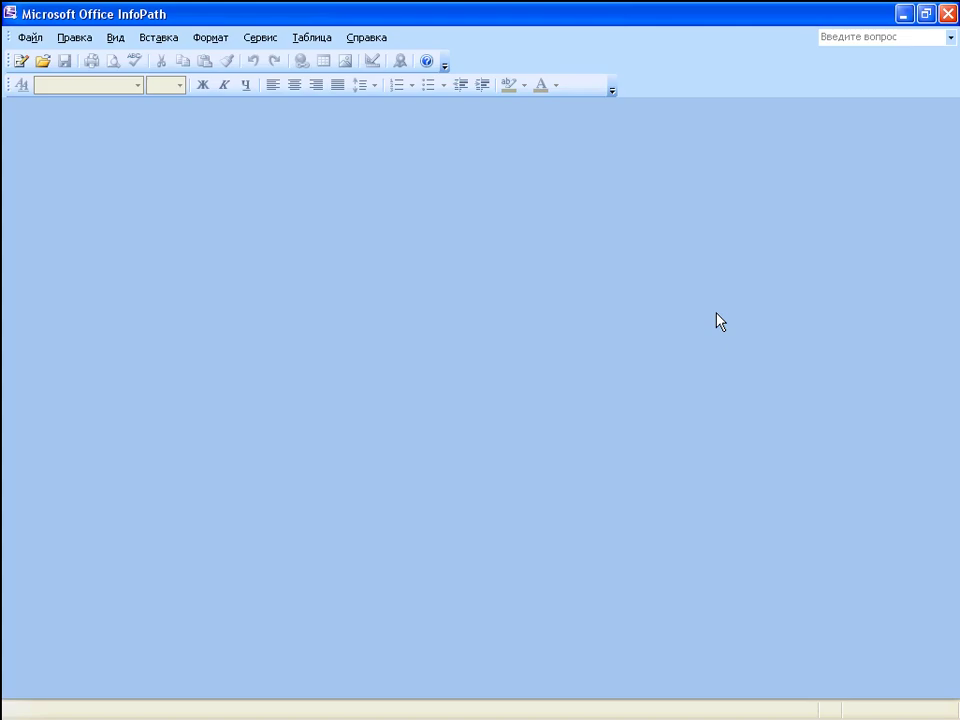
{"action": "left_click", "coordinate": [37, 38]}
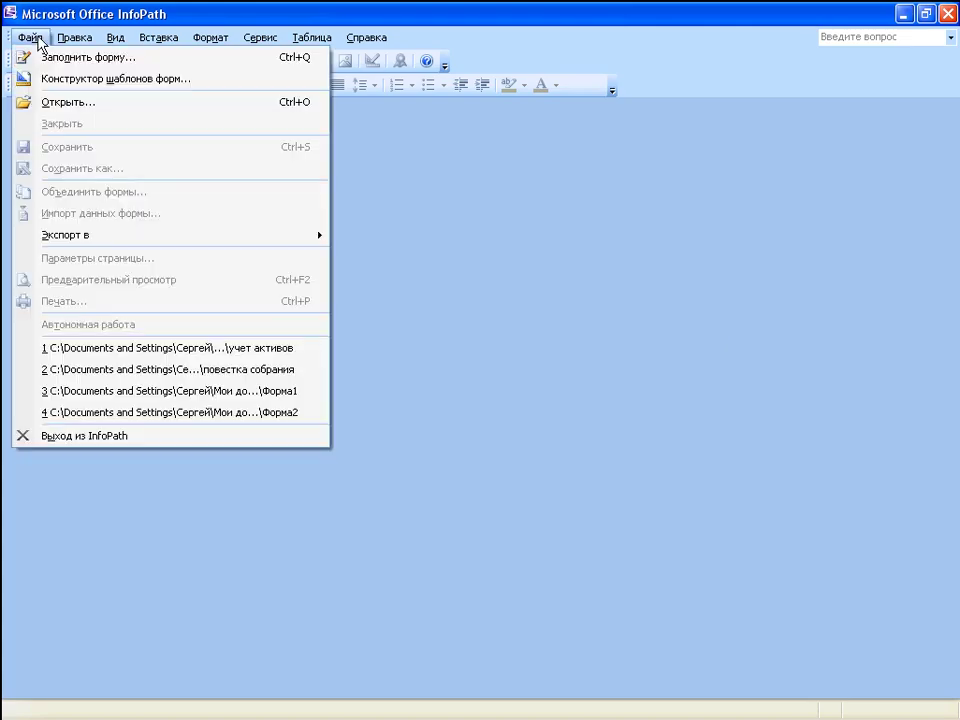
{"action": "left_click", "coordinate": [62, 102]}
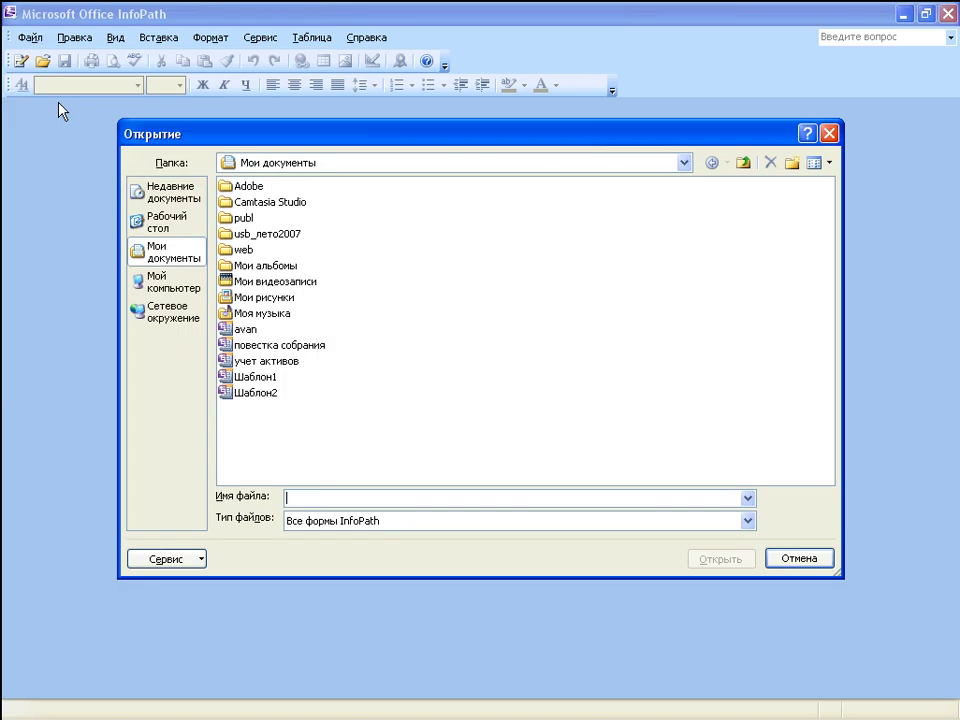
{"action": "double_click", "coordinate": [262, 361]}
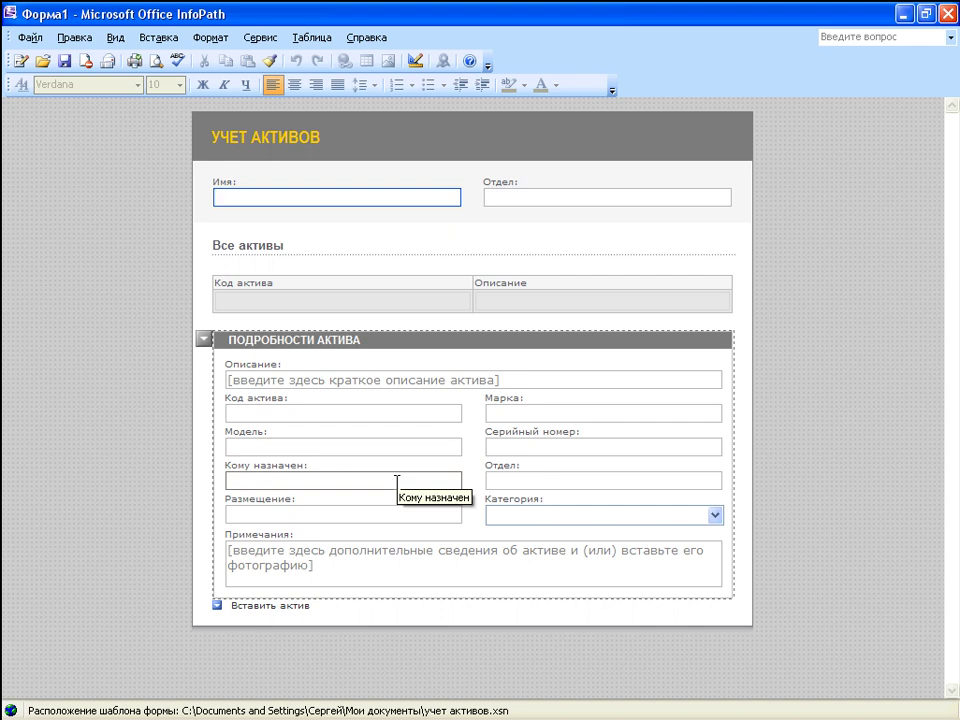
Fill in the person's first name in the Имя field and start sending the form as an e-mail message.
{"action": "left_click", "coordinate": [30, 37]}
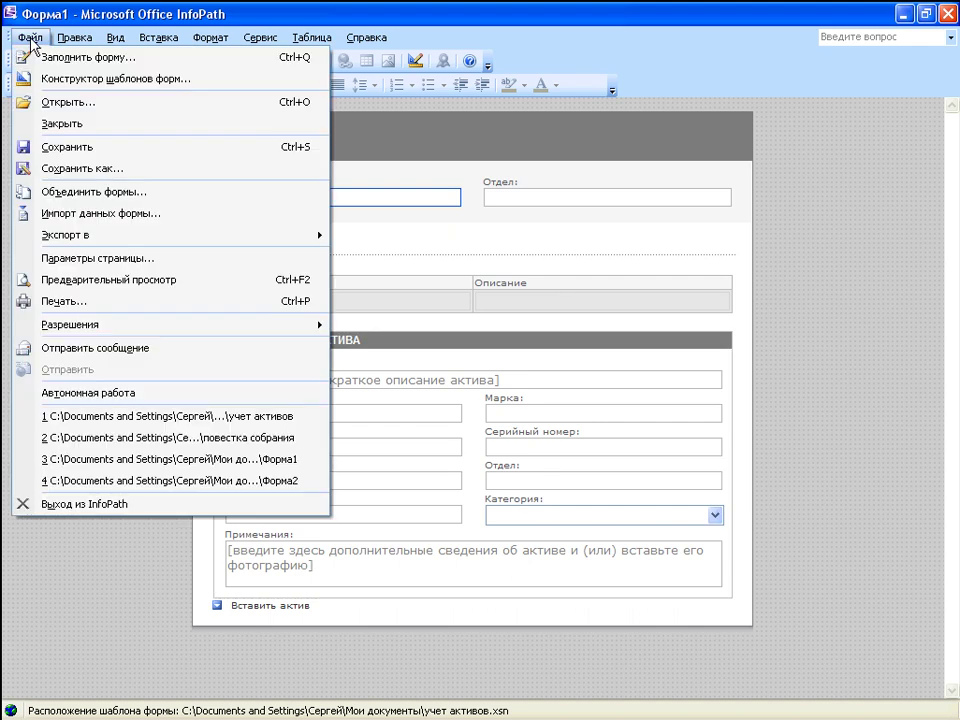
{"action": "left_click", "coordinate": [31, 40]}
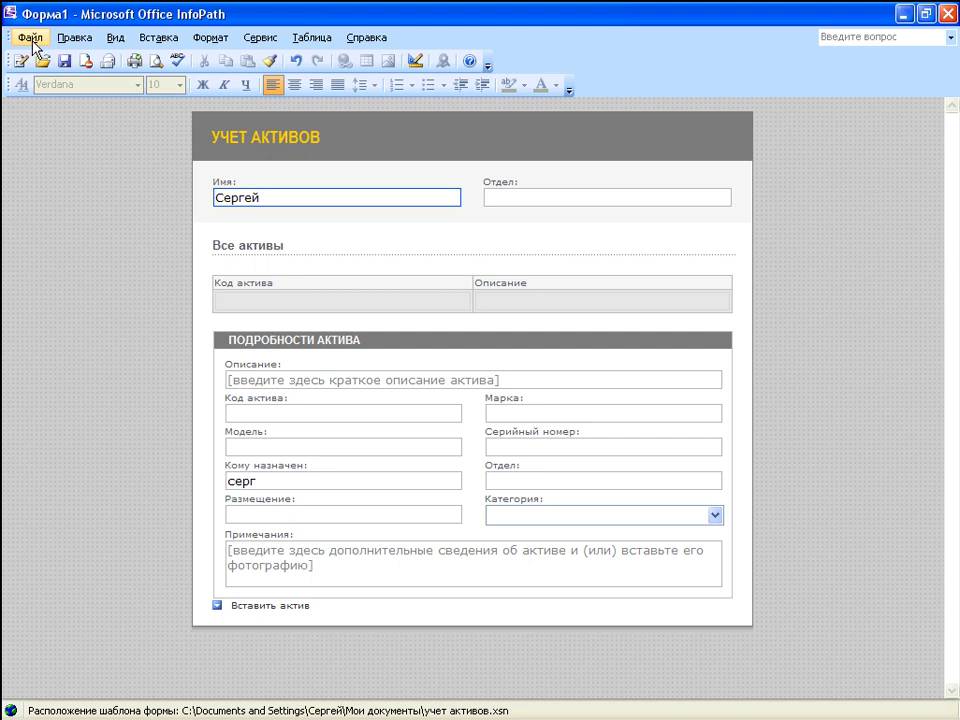
{"action": "left_click", "coordinate": [32, 37]}
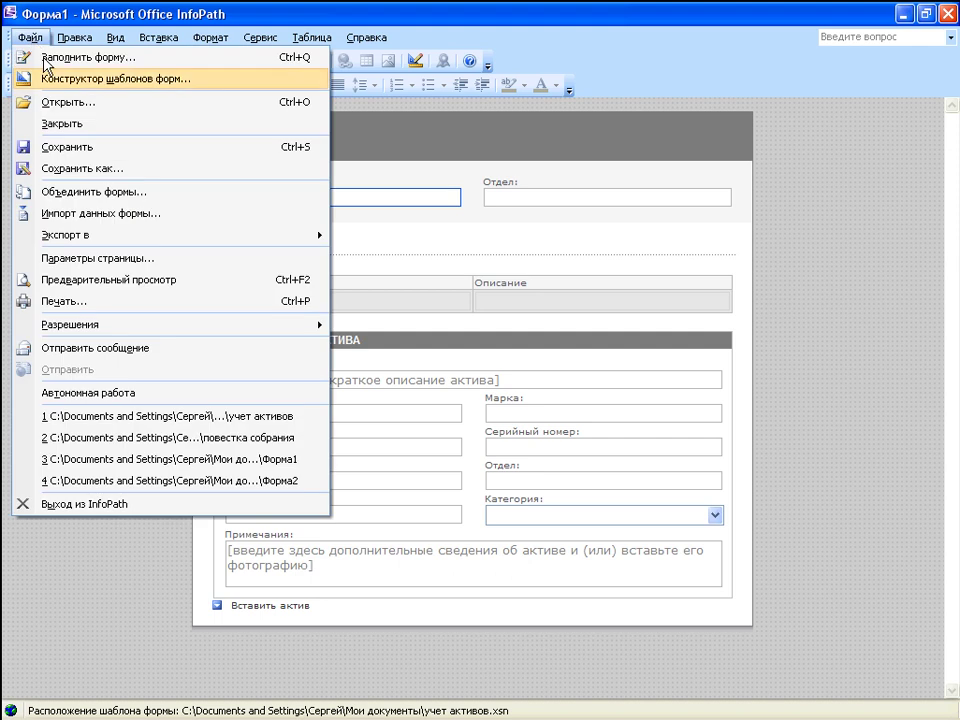
{"action": "left_click", "coordinate": [120, 350]}
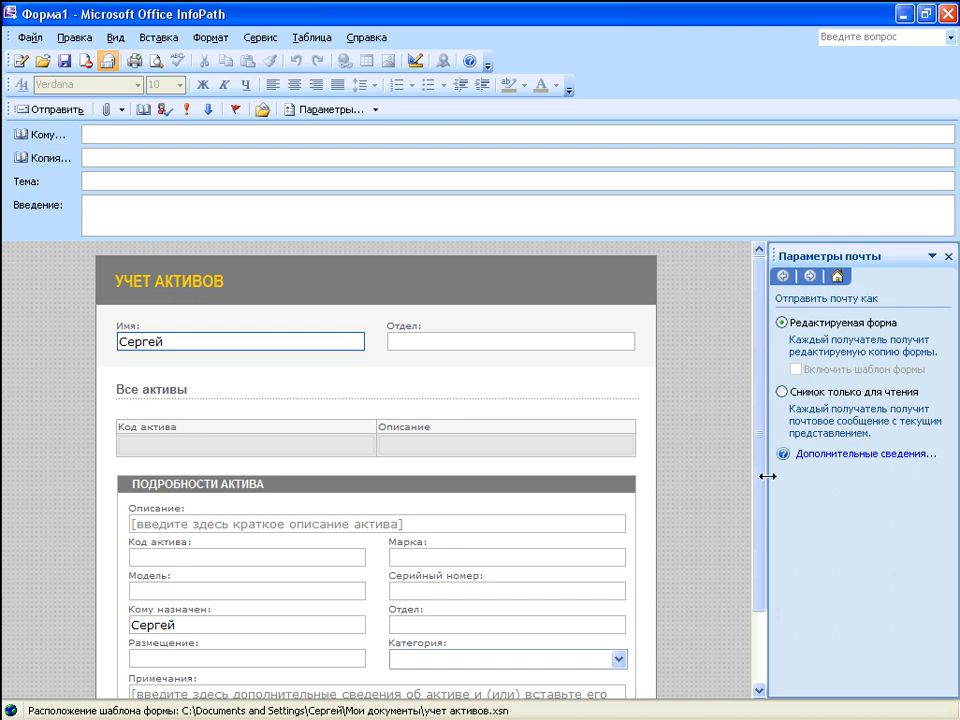
Send the form as a read-only snapshot (Снимок только для чтения) to the recipient's e-mail address.
{"action": "left_click_drag", "start_coordinate": [767, 476], "coordinate": [565, 470]}
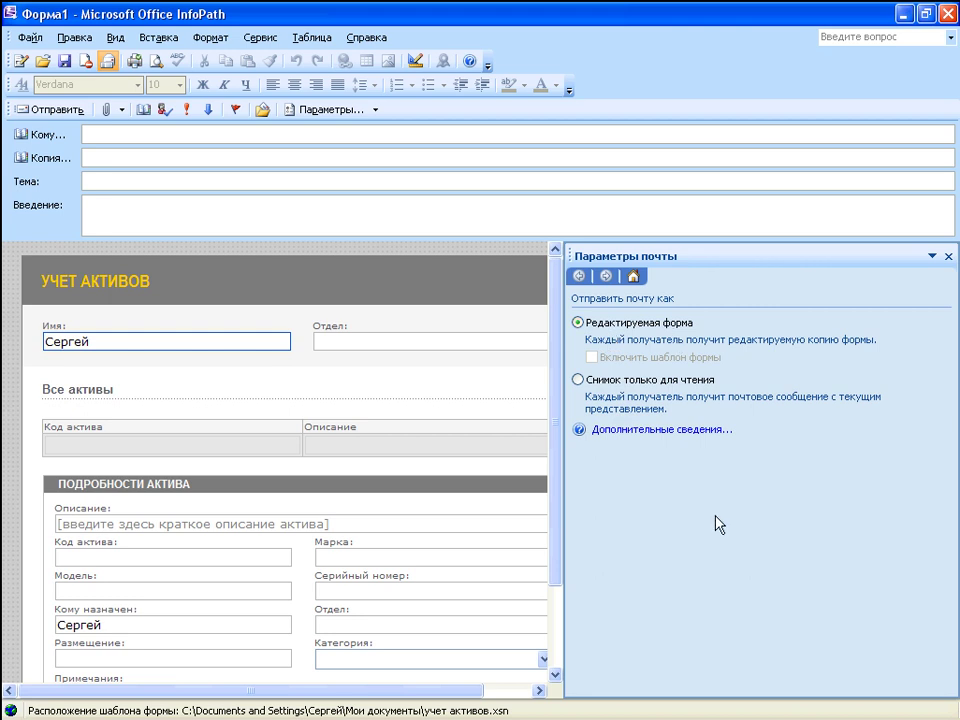
{"action": "left_click", "coordinate": [578, 380]}
{"action": "left_click", "coordinate": [88, 133]}
{"action": "type", "text": "ma"}
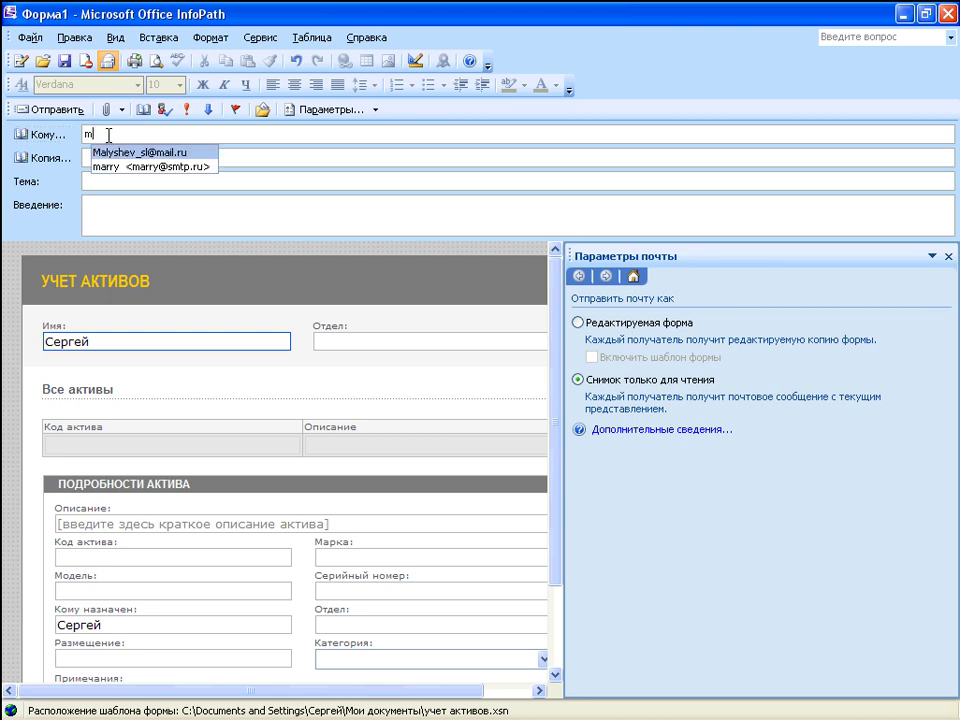
{"action": "key", "text": "Return"}
{"action": "left_click", "coordinate": [44, 110]}
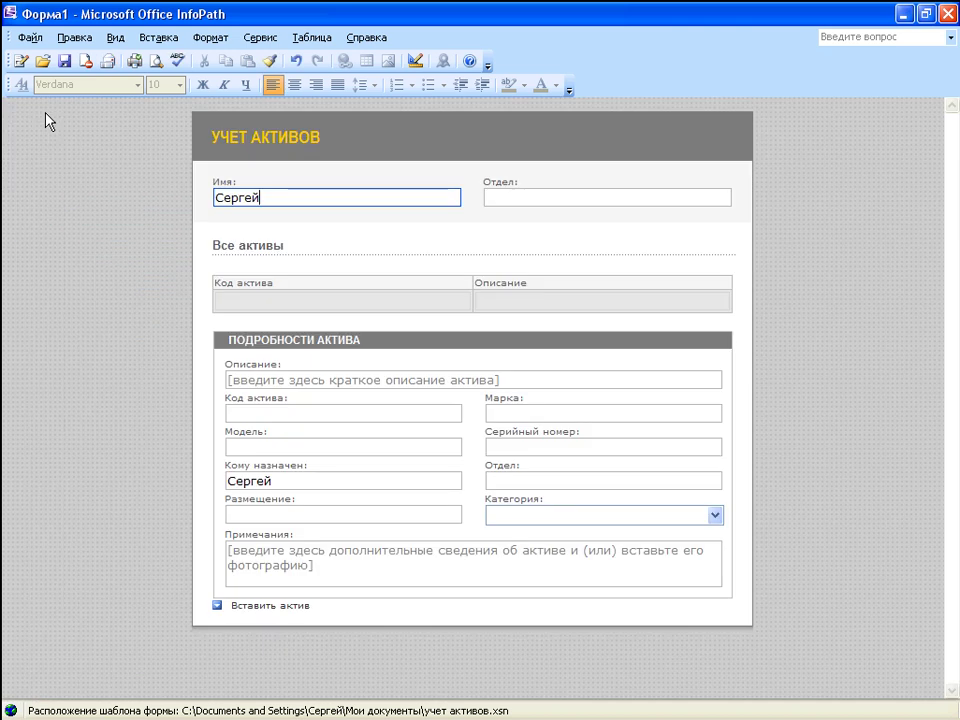
Switch to Outlook, open the received message Форма1.xml and check whether its form fields can be edited.
{"action": "left_click", "coordinate": [440, 708]}
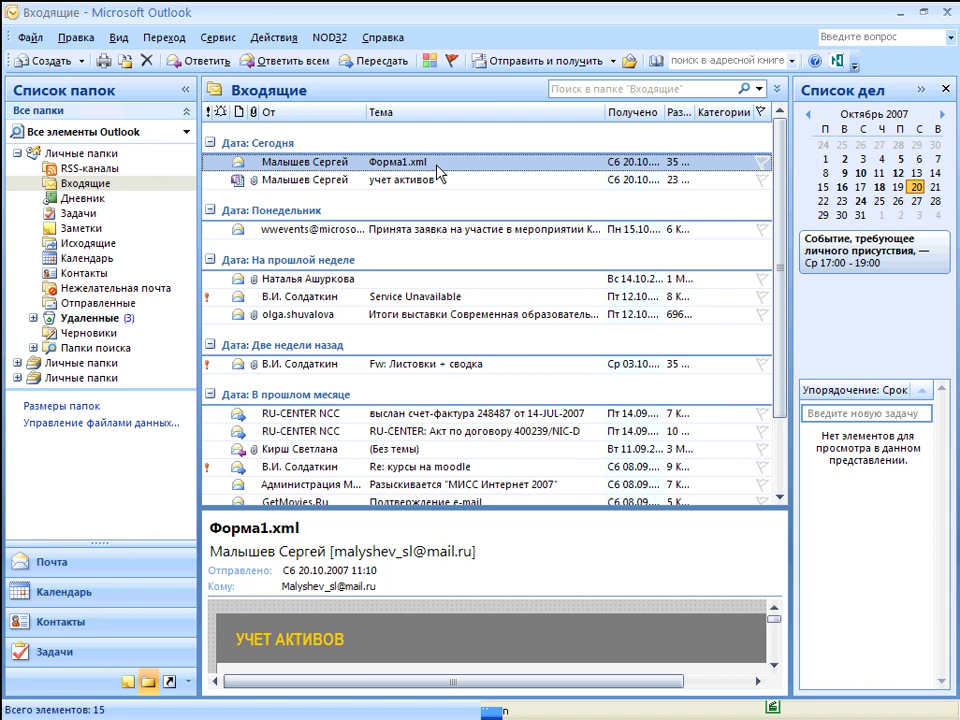
{"action": "double_click", "coordinate": [219, 166]}
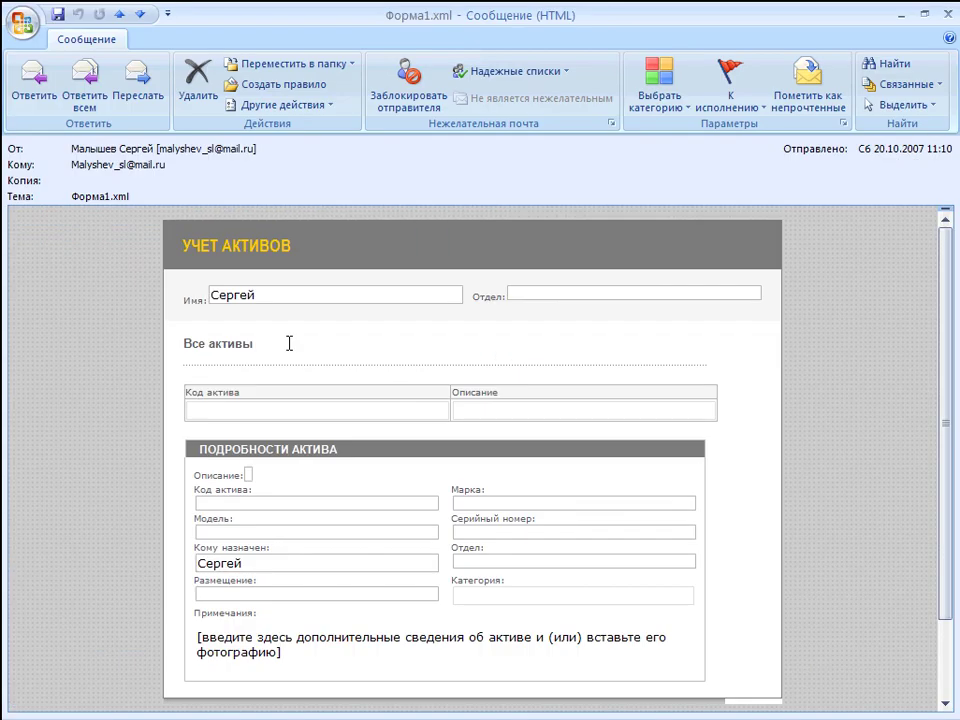
{"action": "left_click", "coordinate": [456, 309]}
{"action": "left_click", "coordinate": [527, 300]}
{"action": "key", "text": "ctrl+a"}
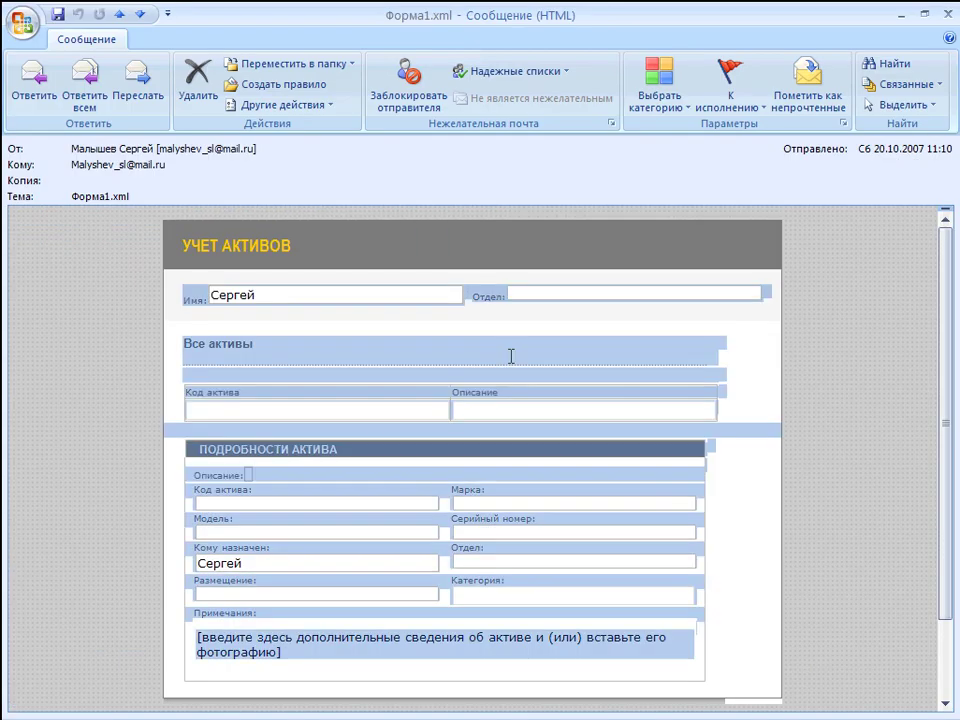
{"action": "left_click", "coordinate": [493, 461]}
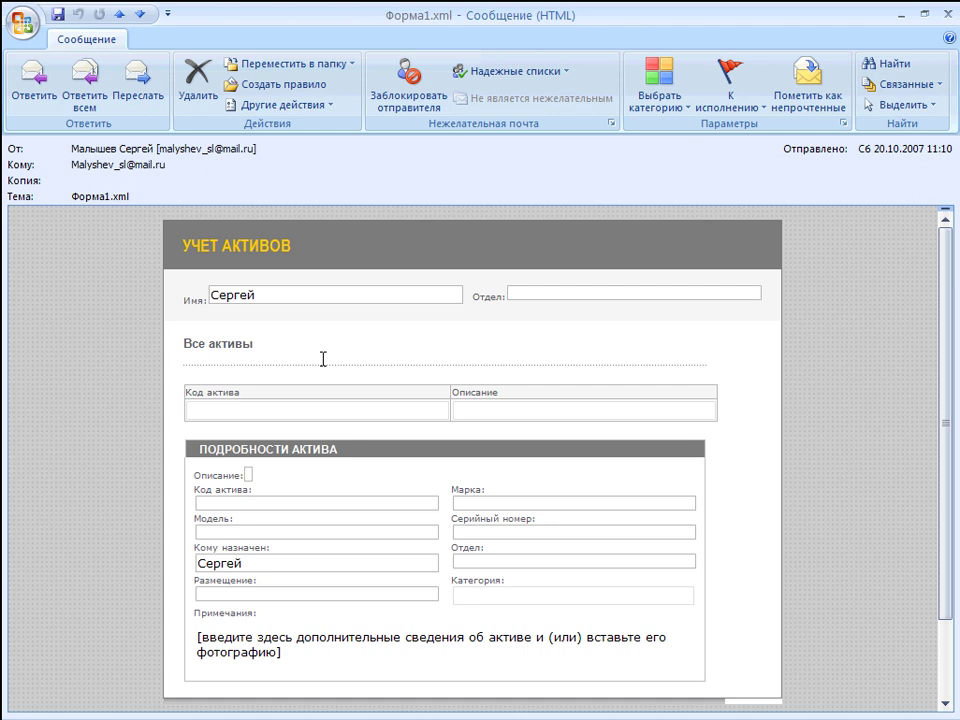